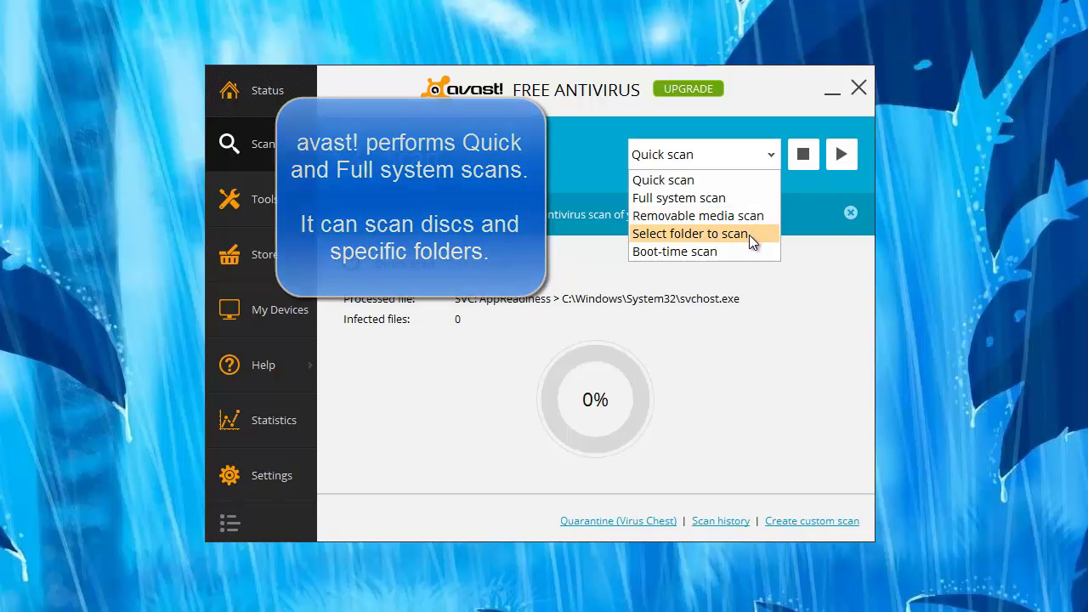
# - Choose the boot-time scan as the scan type
pyautogui.click(736, 252)
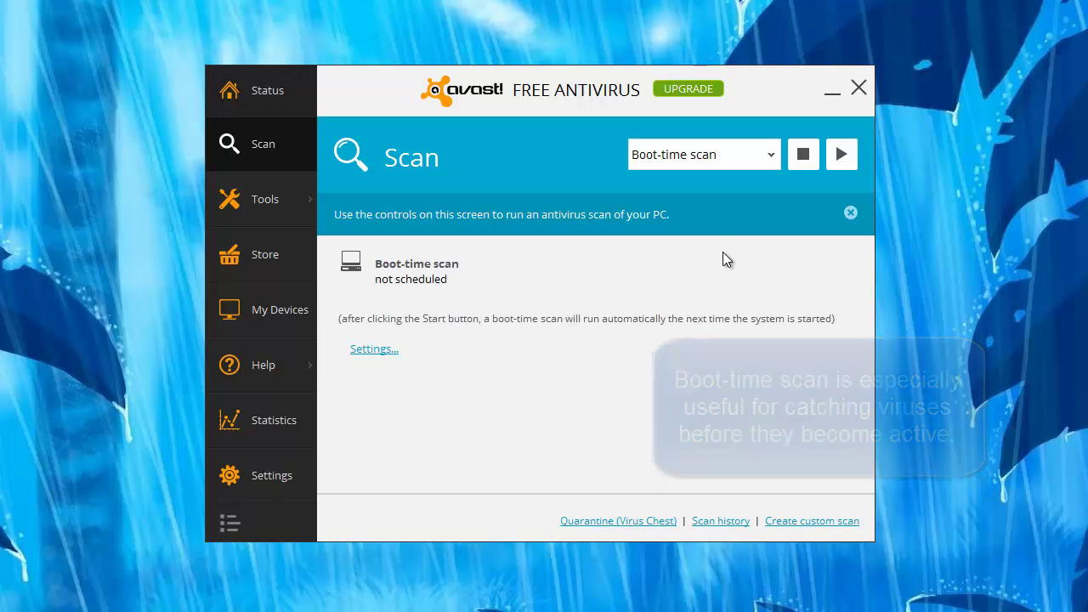
# - Open the Software Updater tool and look through its list of monitored programs
pyautogui.moveTo(256, 207)
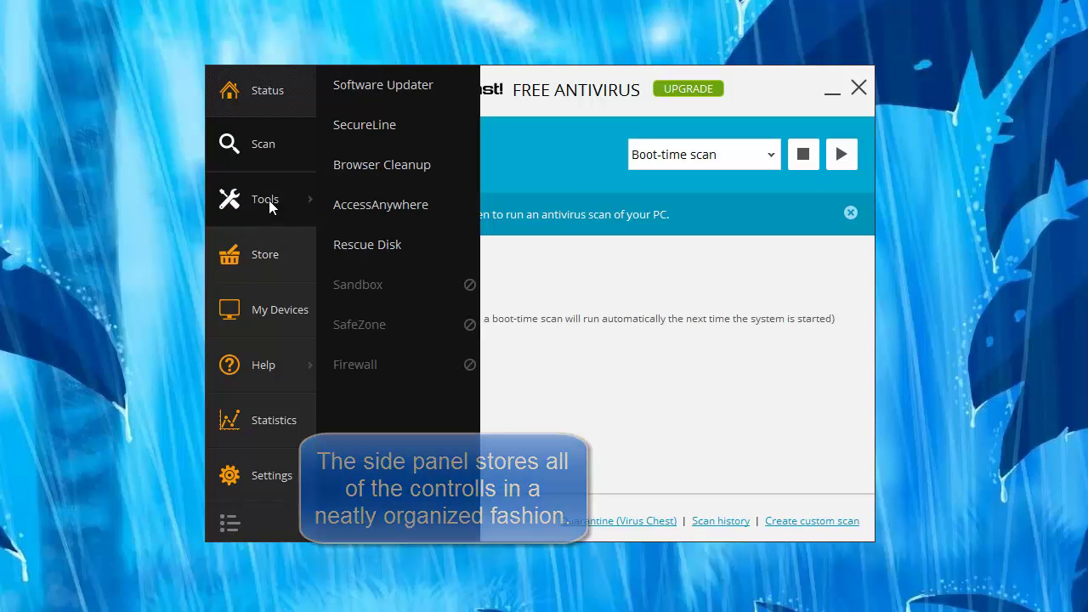
pyautogui.click(413, 85)
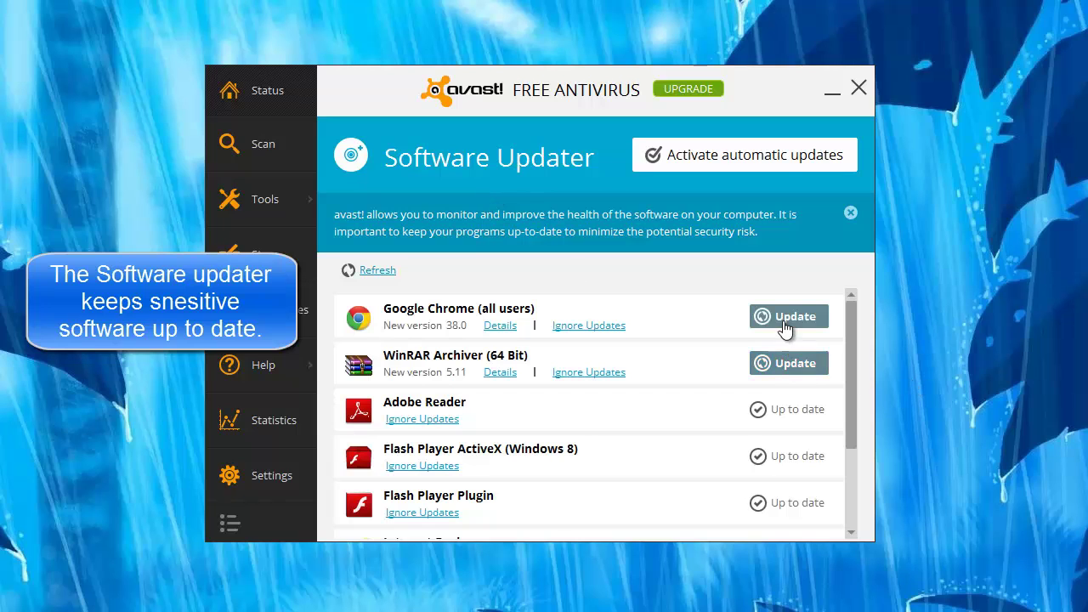
pyautogui.moveTo(851, 328)
pyautogui.mouseDown()
pyautogui.moveTo(853, 404)
pyautogui.moveTo(856, 326)
pyautogui.mouseUp()
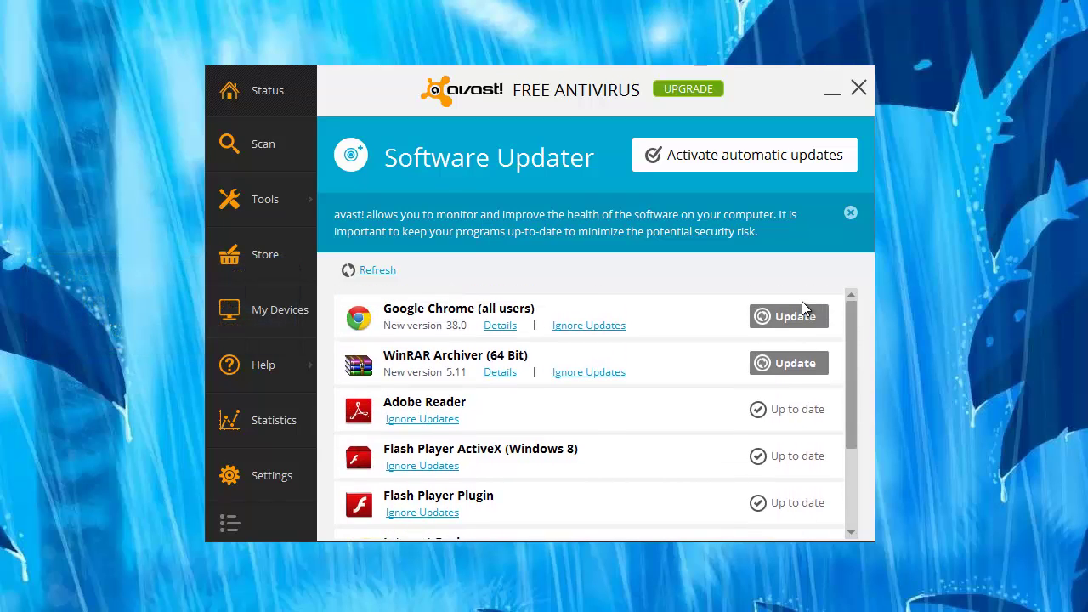
# - Open the SecureLine VPN tool and view the list of server locations without changing the selection
pyautogui.click(254, 202)
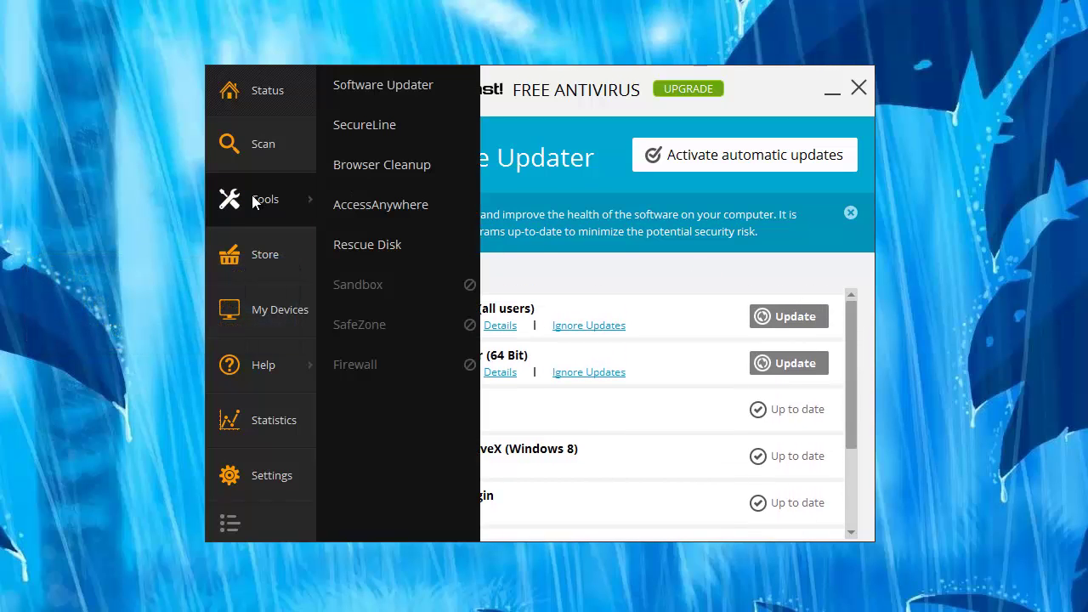
pyautogui.click(416, 130)
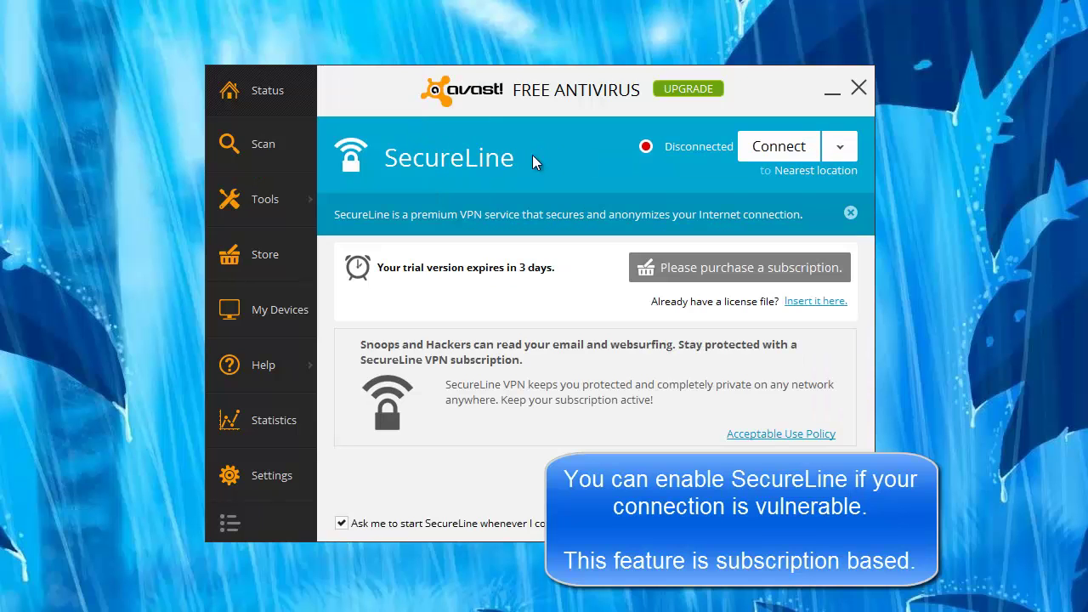
pyautogui.click(841, 150)
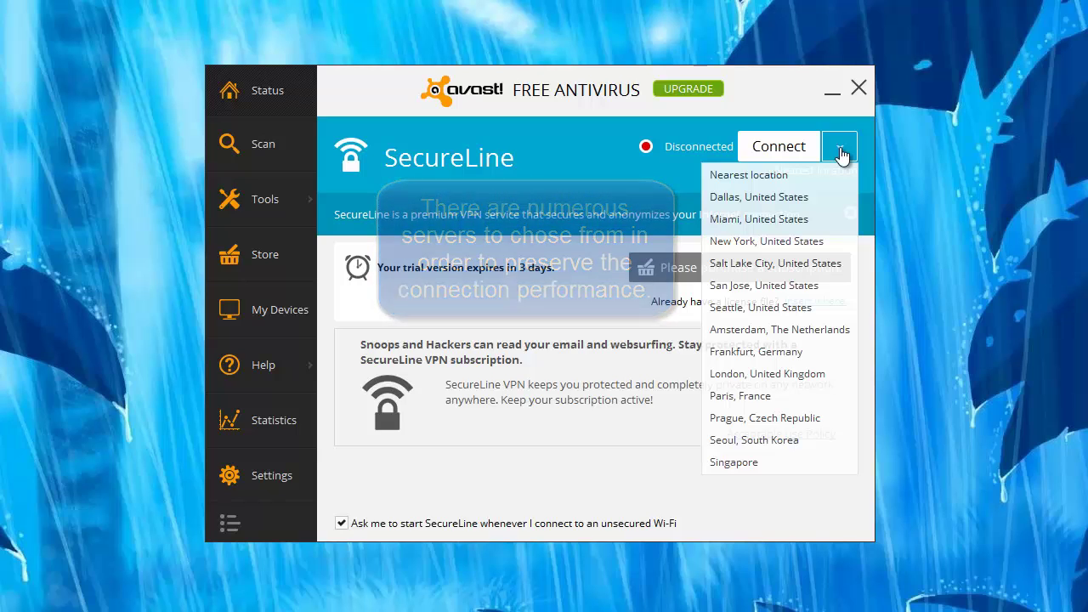
pyautogui.click(575, 155)
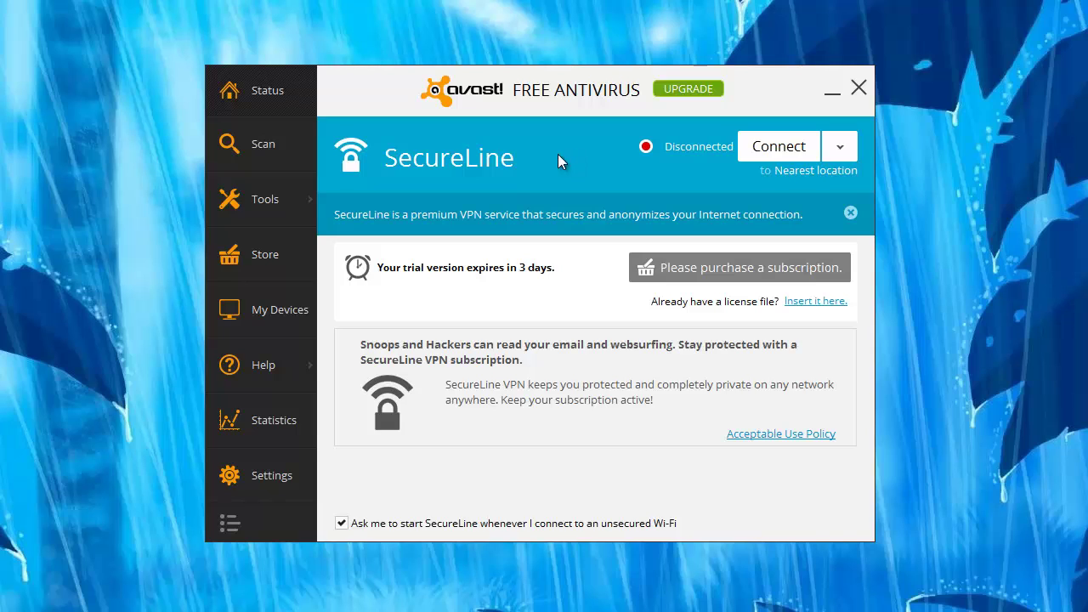
# - View the Browser Cleanup tool and the AccessAnywhere remote control tool
pyautogui.click(258, 209)
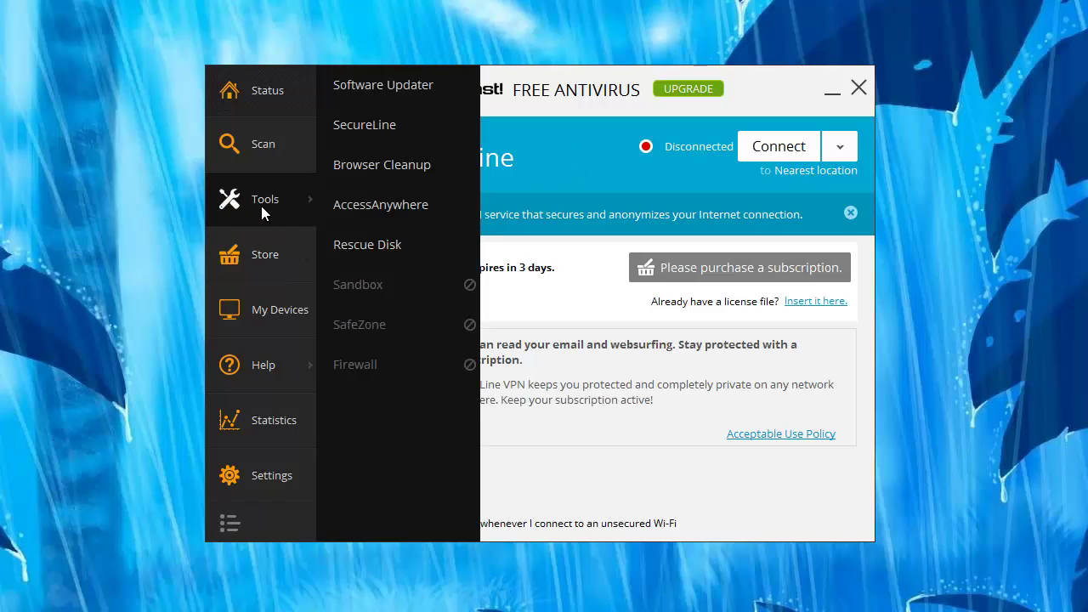
pyautogui.click(422, 170)
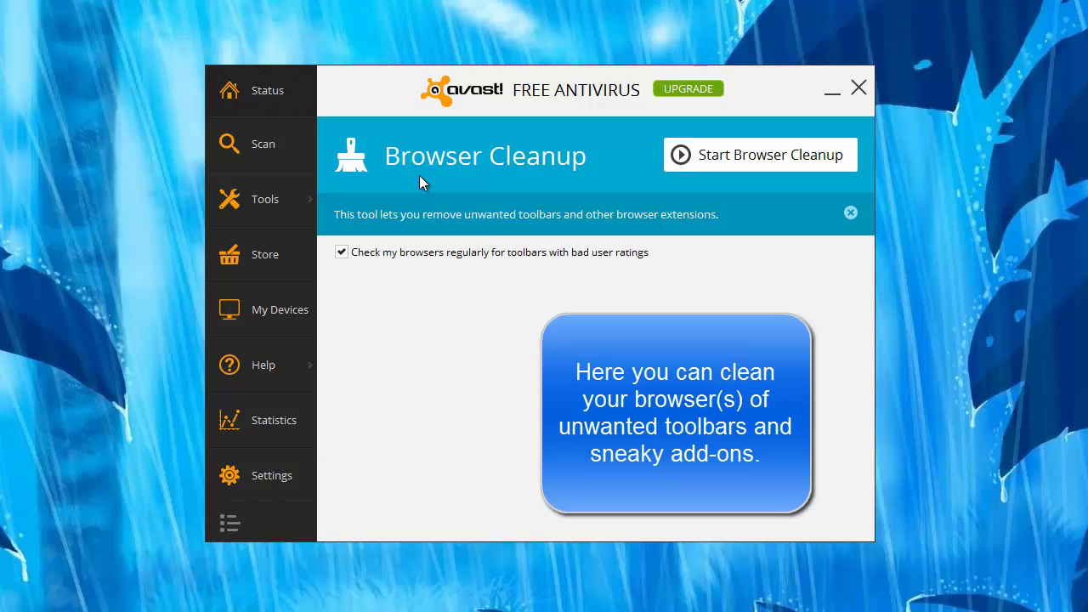
pyautogui.click(261, 195)
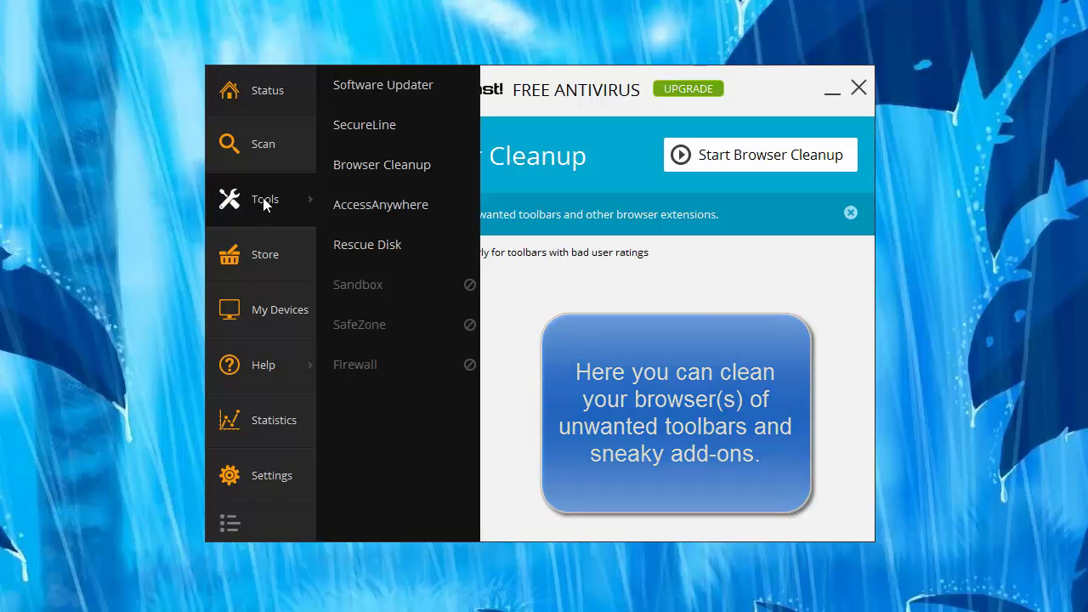
pyautogui.click(400, 212)
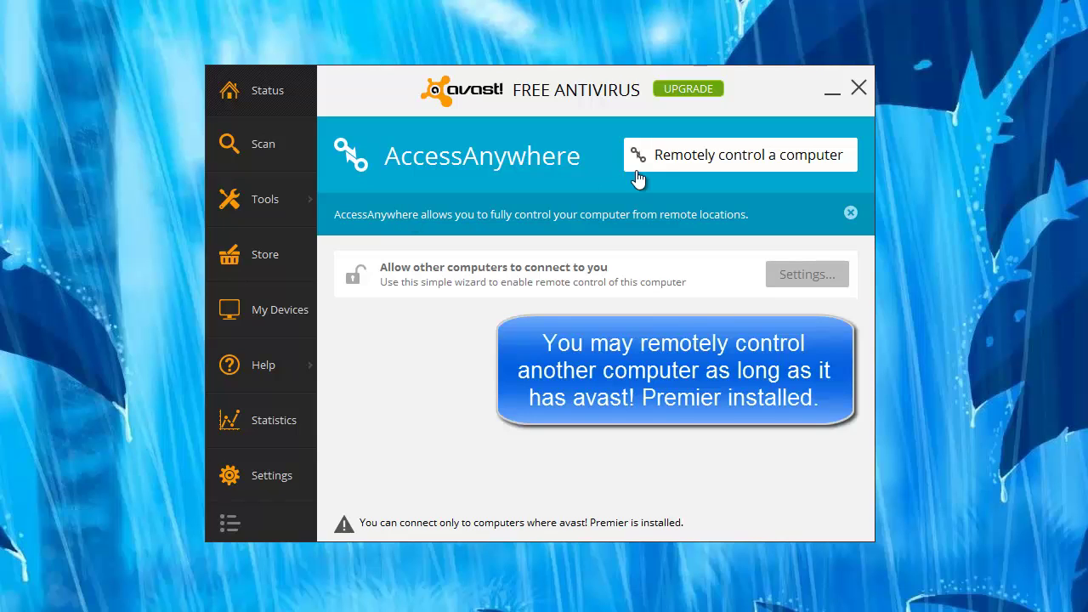
# - View the Rescue Disk tool and bring up the list of available tools again
pyautogui.click(253, 199)
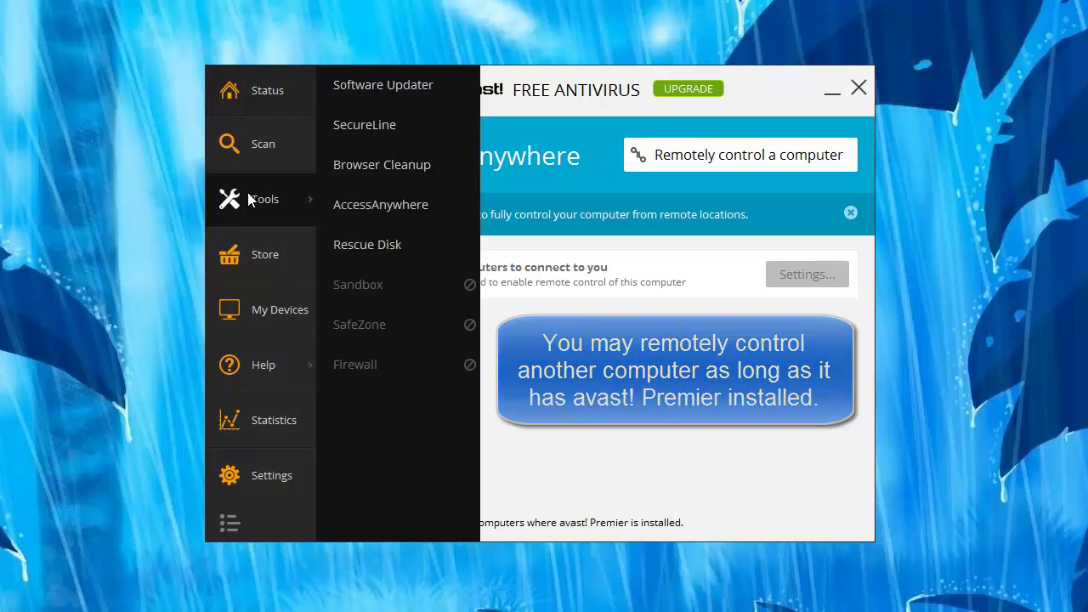
pyautogui.click(389, 244)
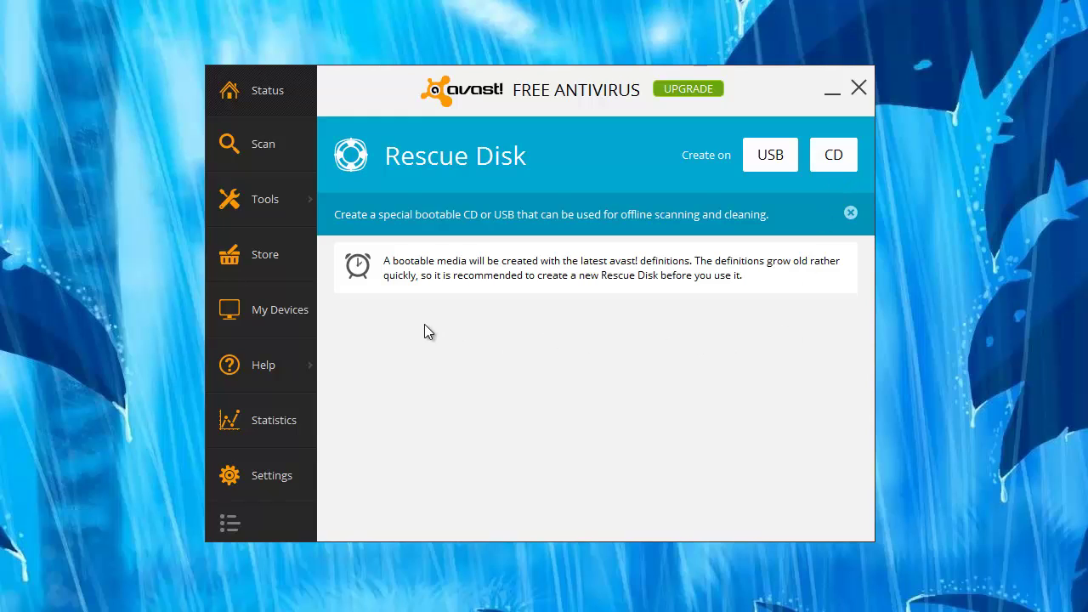
pyautogui.click(269, 197)
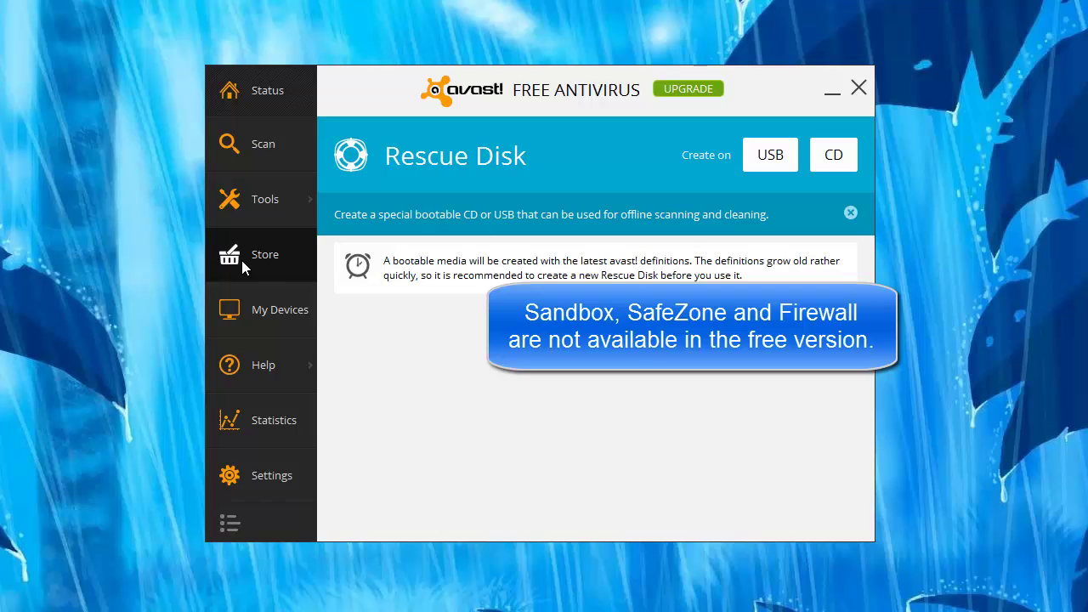
# - Look through the products offered in the Store and open the My Devices page
pyautogui.click(241, 261)
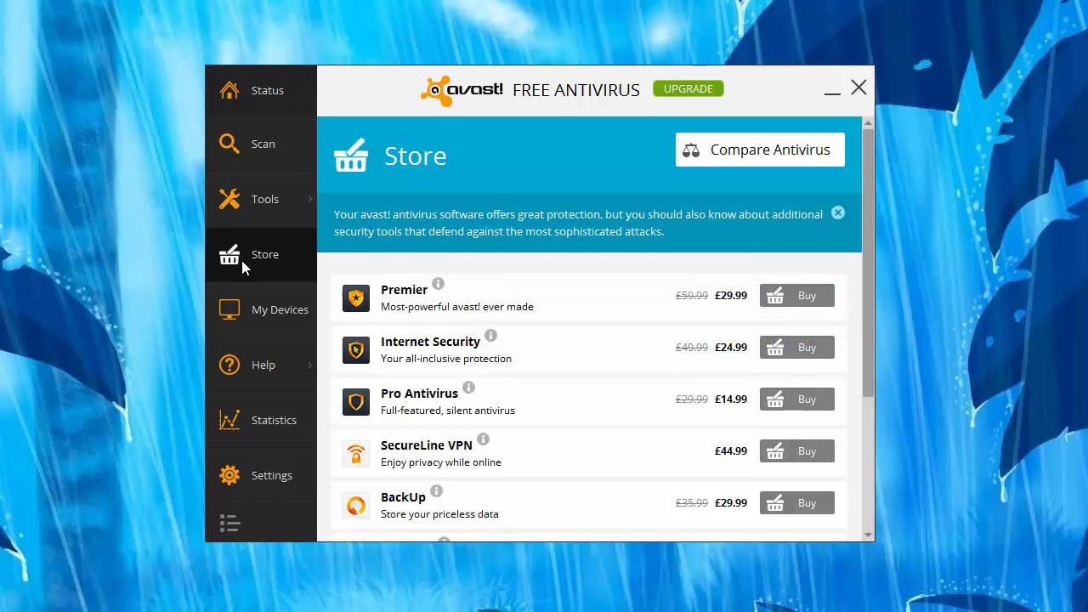
pyautogui.moveTo(872, 206)
pyautogui.mouseDown()
pyautogui.moveTo(853, 356)
pyautogui.moveTo(854, 197)
pyautogui.mouseUp()
pyautogui.click(287, 318)
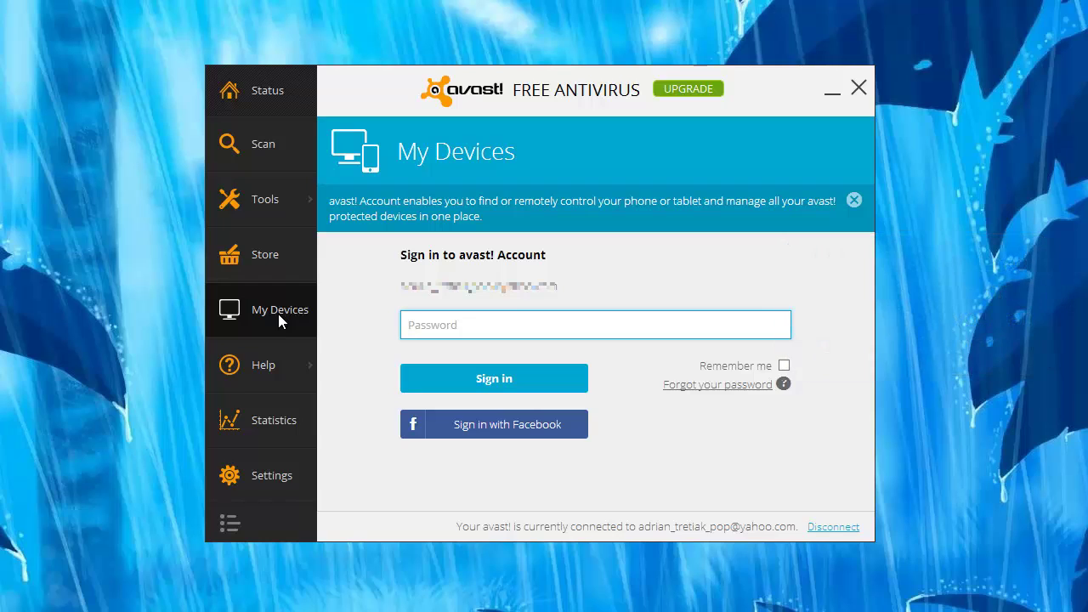
# - Open the Support page of the help section and look through its support options
pyautogui.moveTo(268, 372)
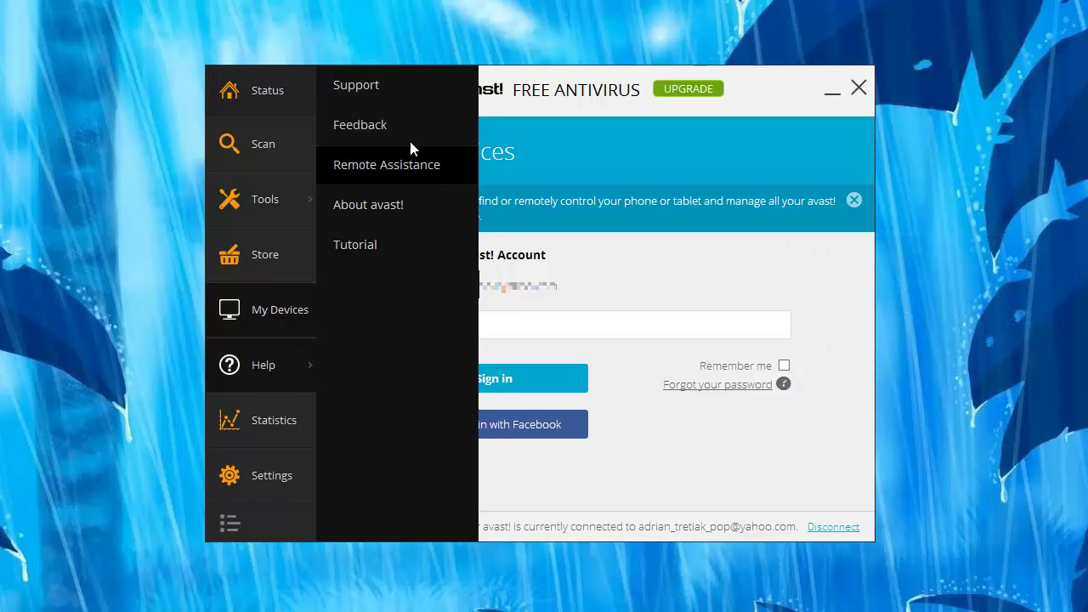
pyautogui.click(370, 92)
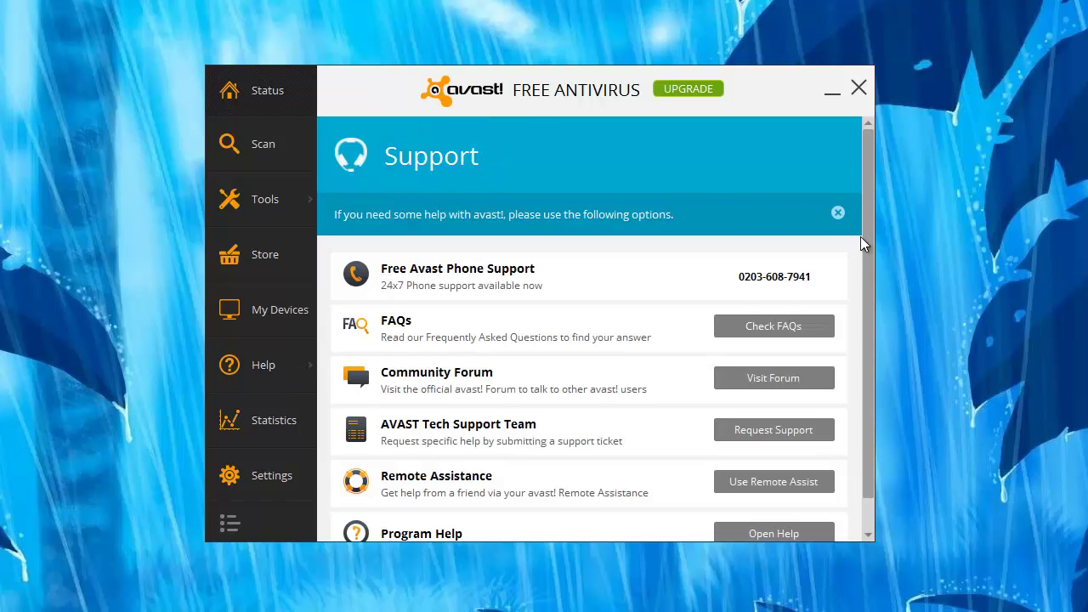
pyautogui.scroll(-2, 870, 253)
# - Open the built-in tutorial and start it to show the first quick tip
pyautogui.moveTo(253, 366)
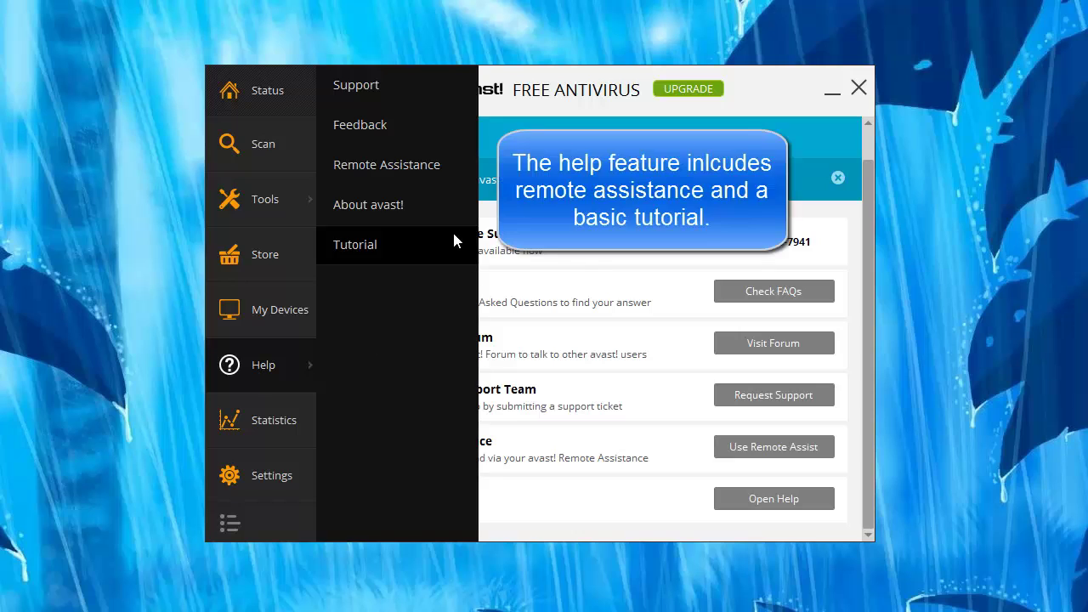
pyautogui.click(393, 243)
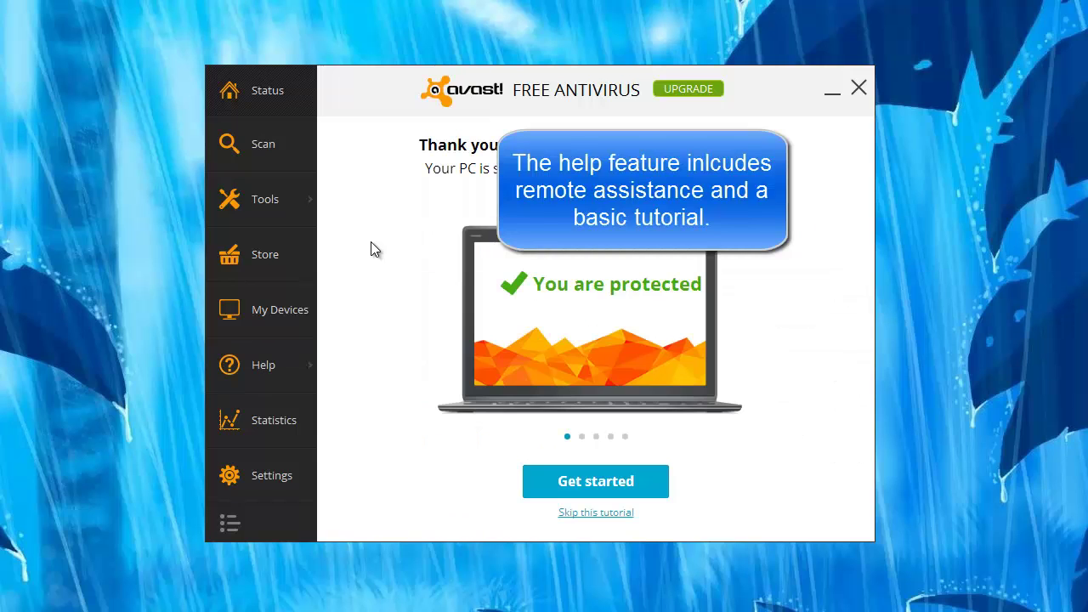
pyautogui.click(602, 489)
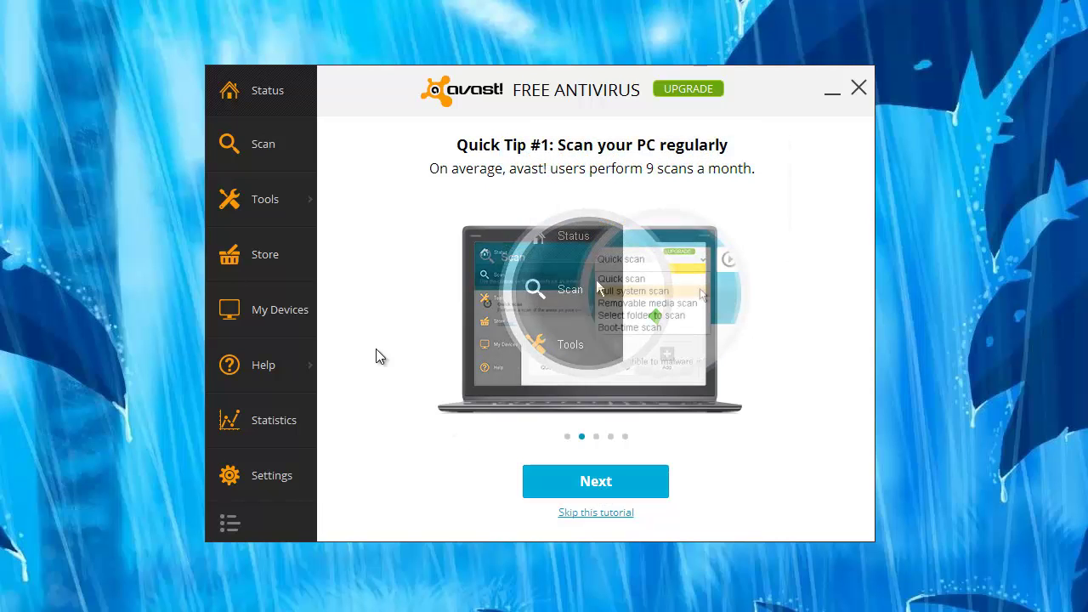
# - Open the statistics, display the global stats, and check the time range options for virus-database updates
pyautogui.click(266, 422)
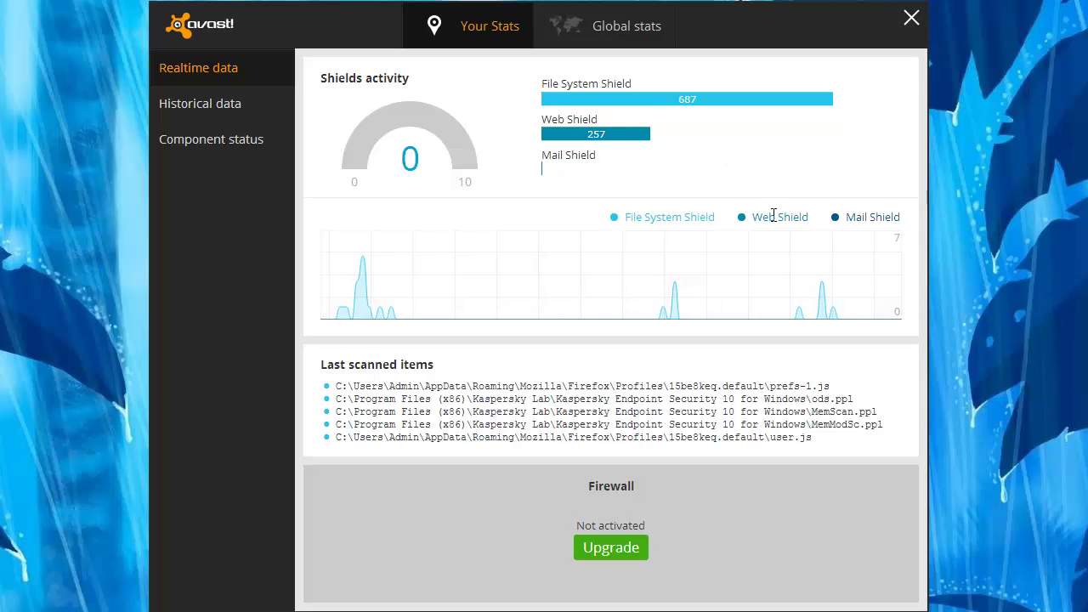
pyautogui.click(626, 26)
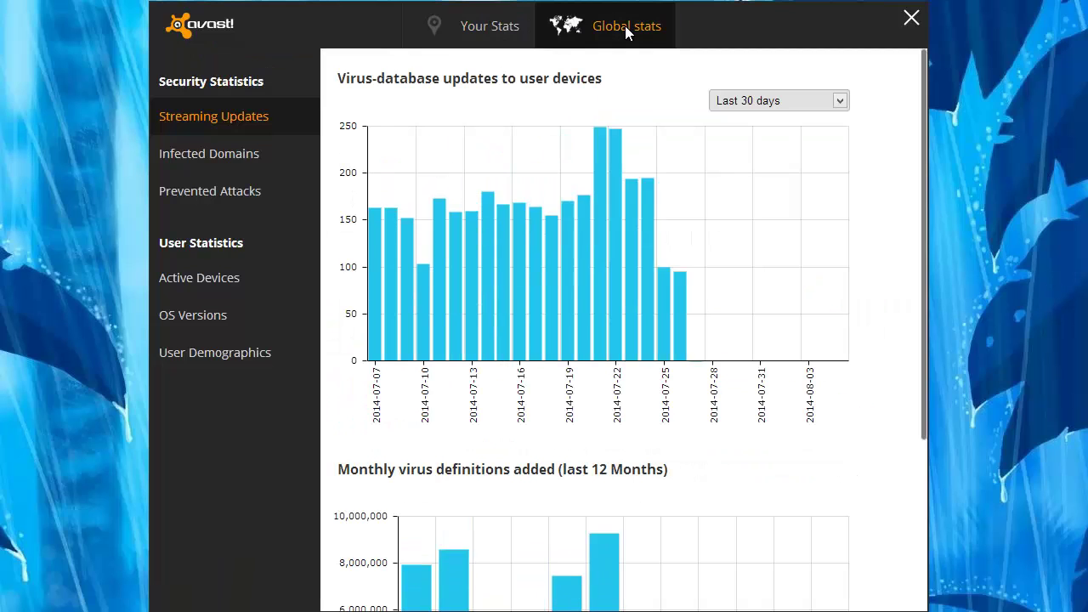
pyautogui.click(840, 101)
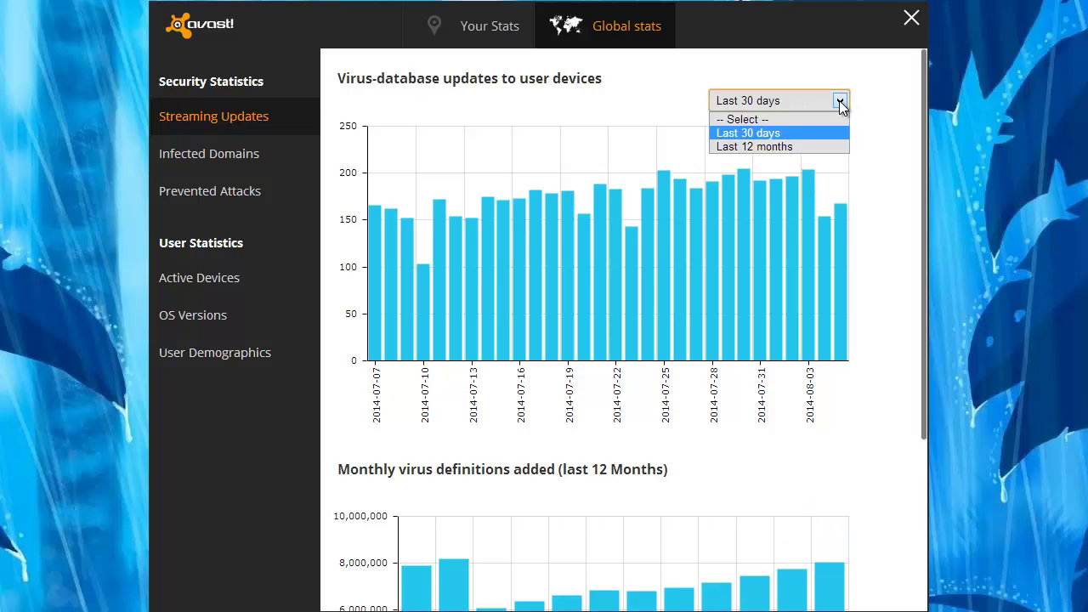
pyautogui.click(840, 102)
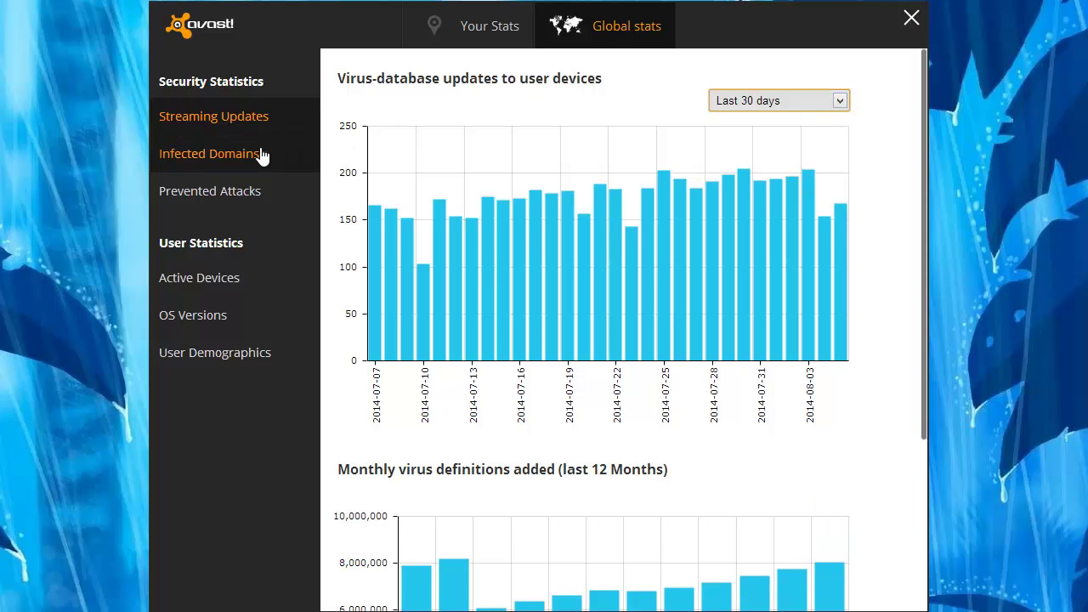
# - View the infected domains statistics and explore the enlarged world map of prevented attacks across the Americas, Europe and Asia
pyautogui.click(218, 161)
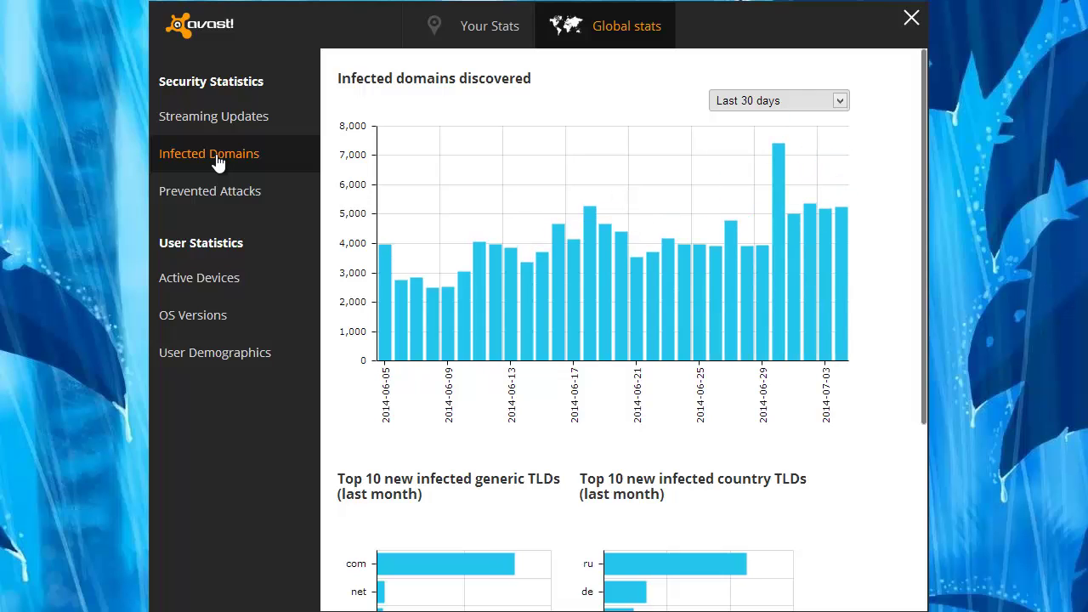
pyautogui.click(219, 197)
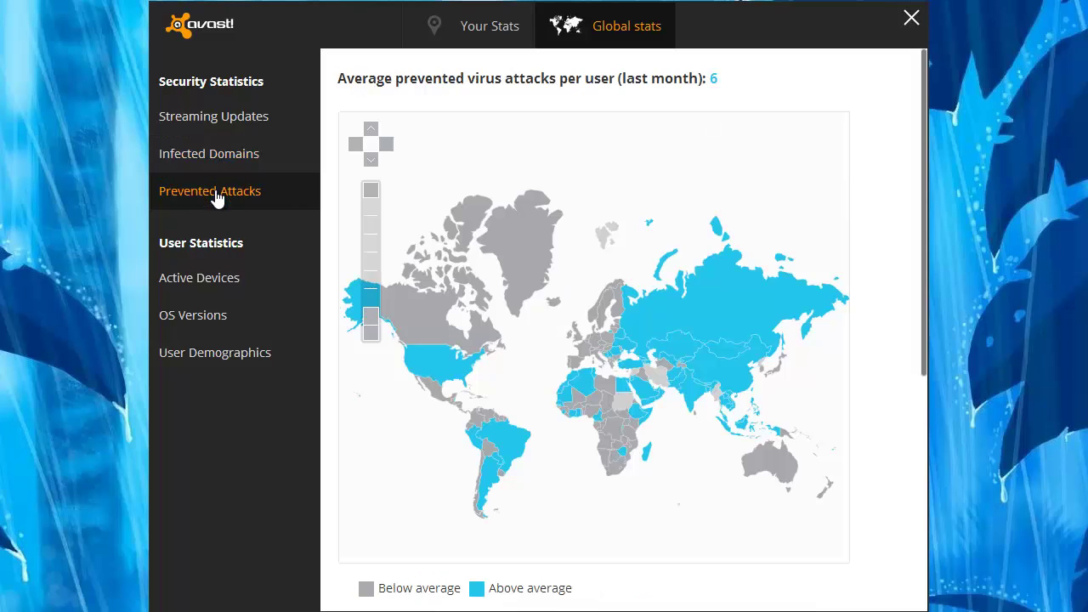
pyautogui.click(371, 192)
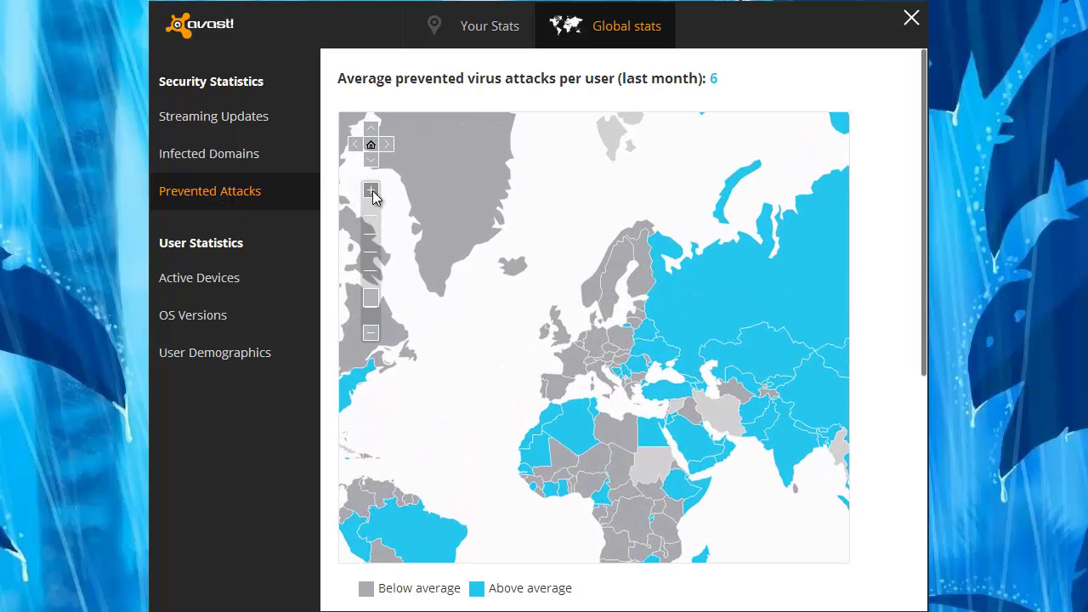
pyautogui.moveTo(515, 390); pyautogui.dragTo(742, 350)
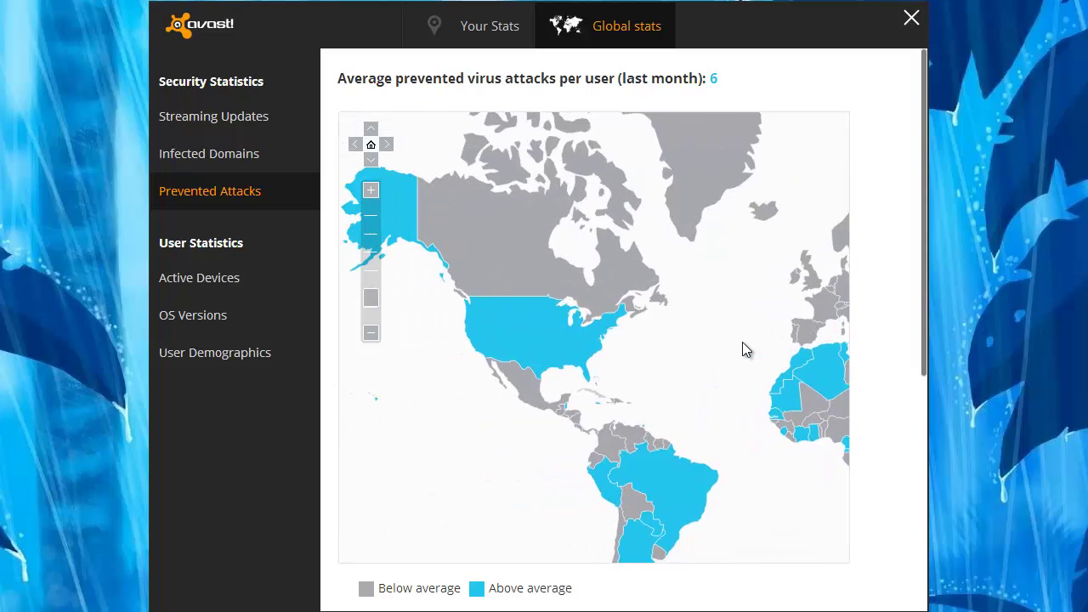
pyautogui.moveTo(501, 320); pyautogui.dragTo(156, 311)
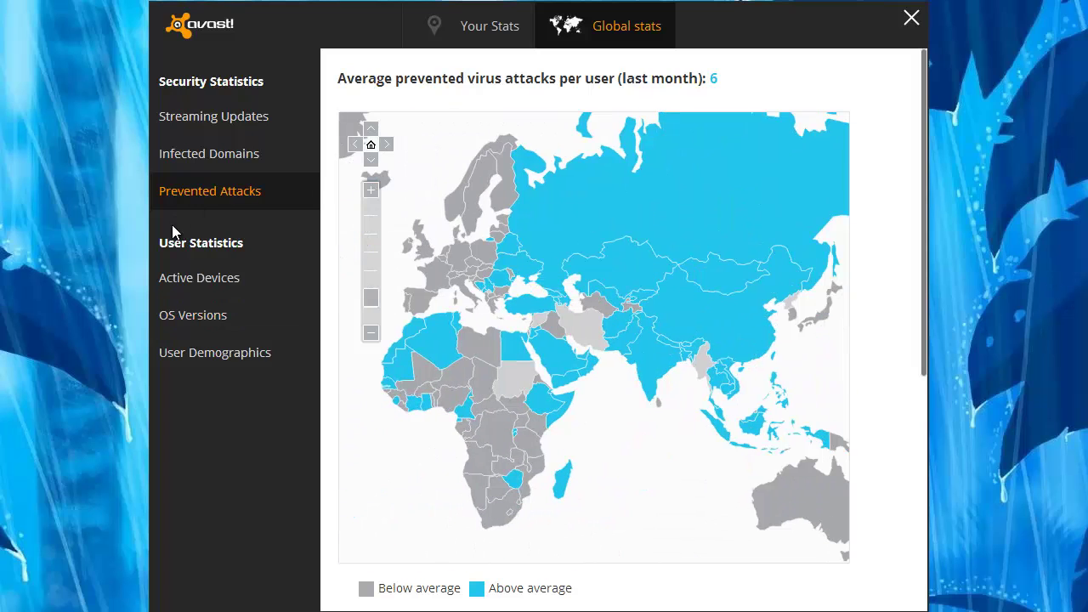
# - Review the user statistics for active devices, OS versions and user demographics, and close the statistics window
pyautogui.click(216, 290)
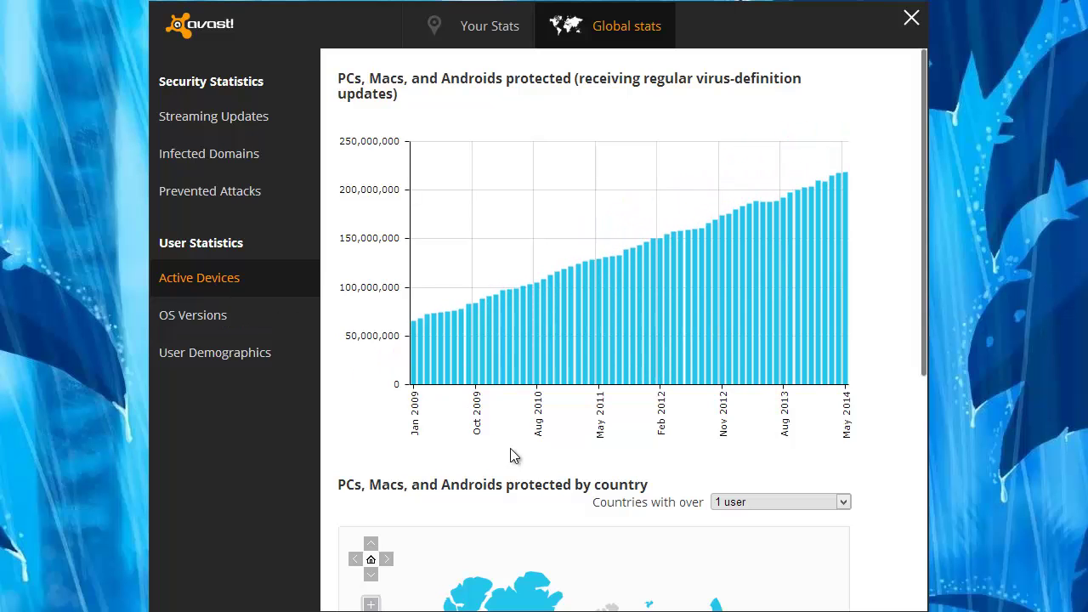
pyautogui.moveTo(926, 286); pyautogui.dragTo(904, 256)
pyautogui.click(233, 318)
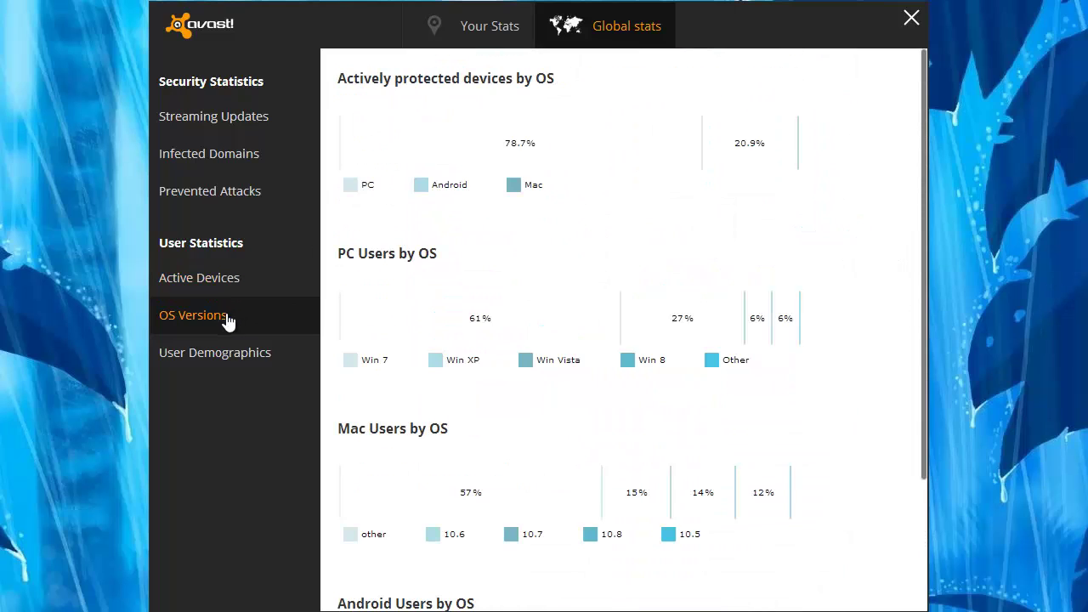
pyautogui.click(237, 360)
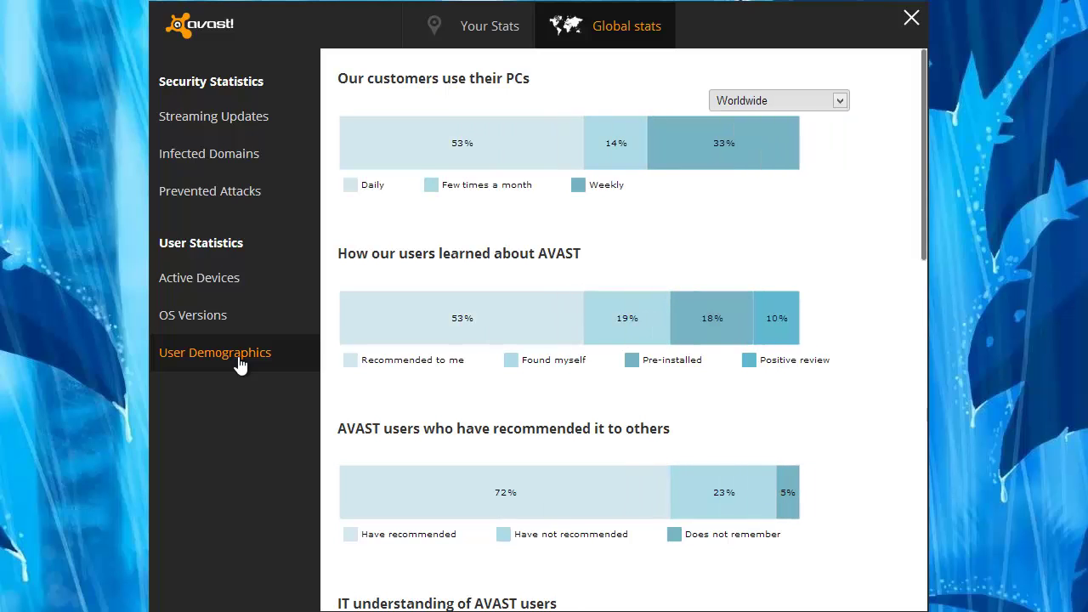
pyautogui.click(912, 18)
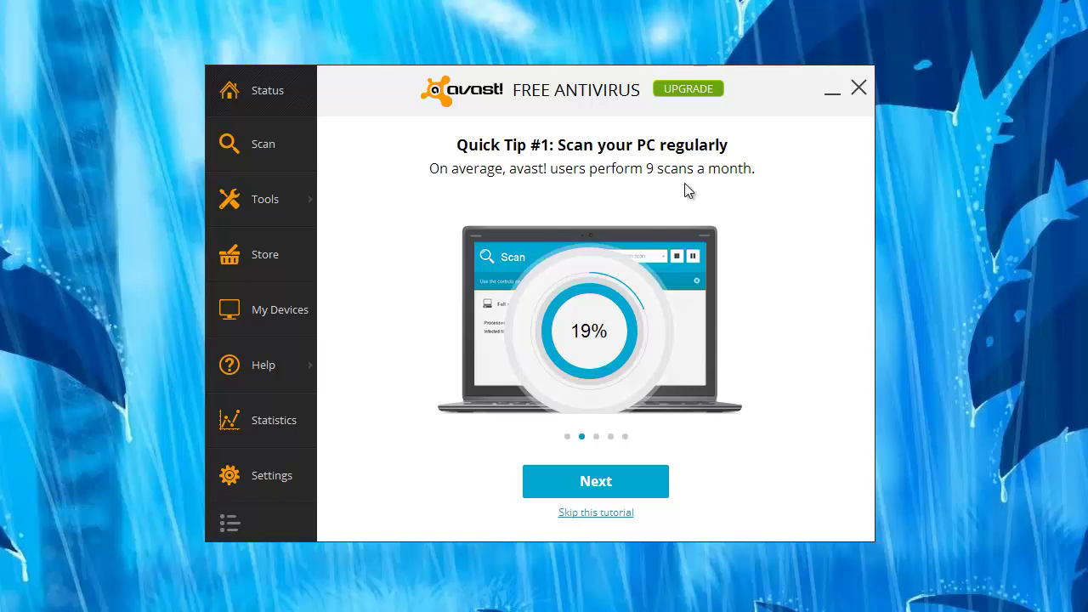
# - Open the settings and review the general, active protection and antivirus options, including Hardened mode and the exclusions
pyautogui.click(264, 476)
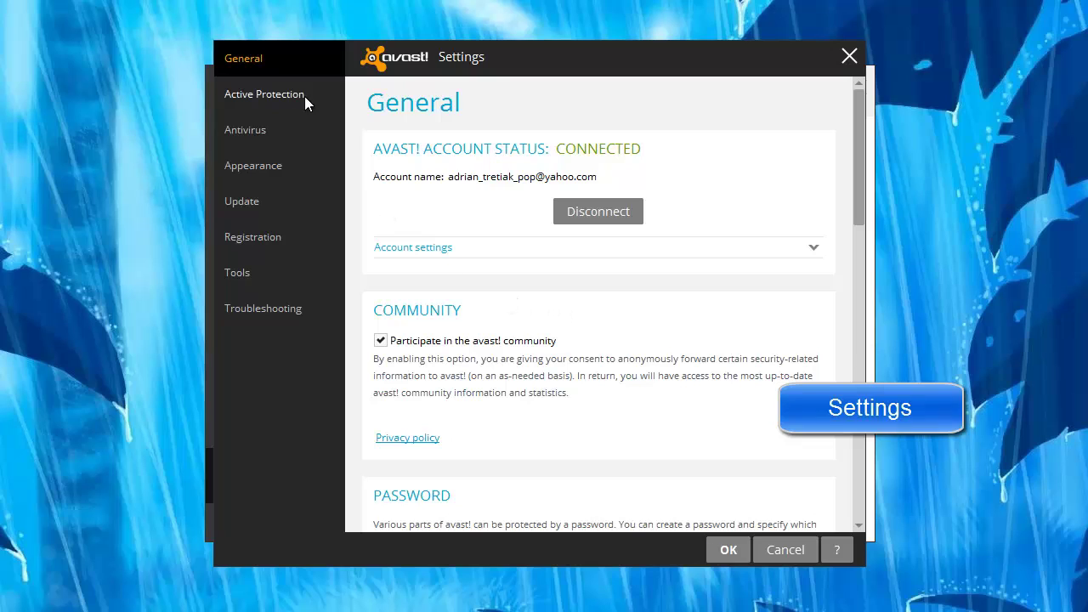
pyautogui.click(263, 93)
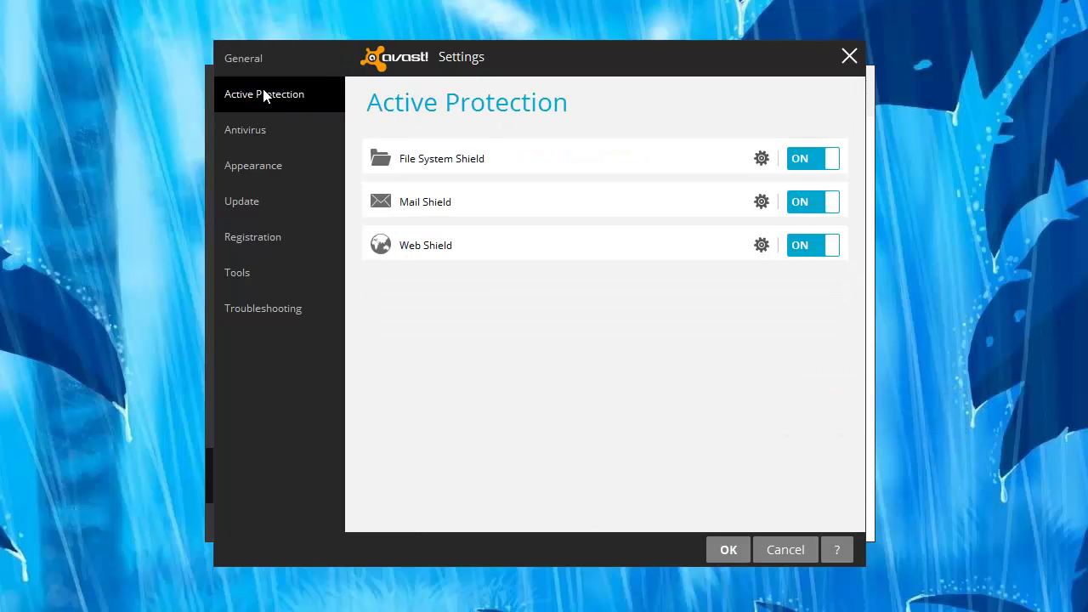
pyautogui.click(250, 132)
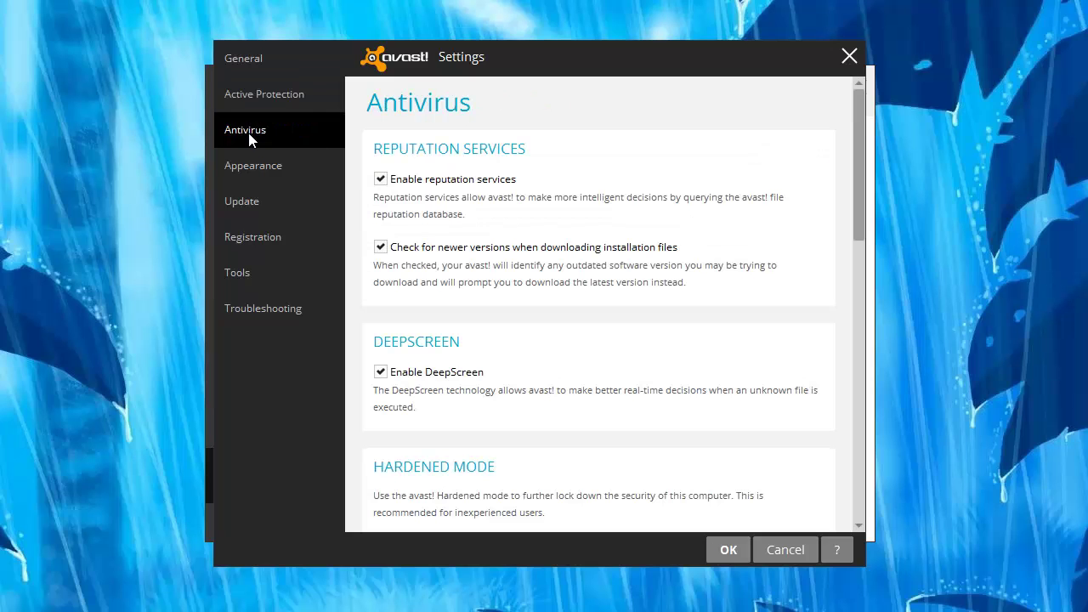
pyautogui.scroll(-5, 833, 223)
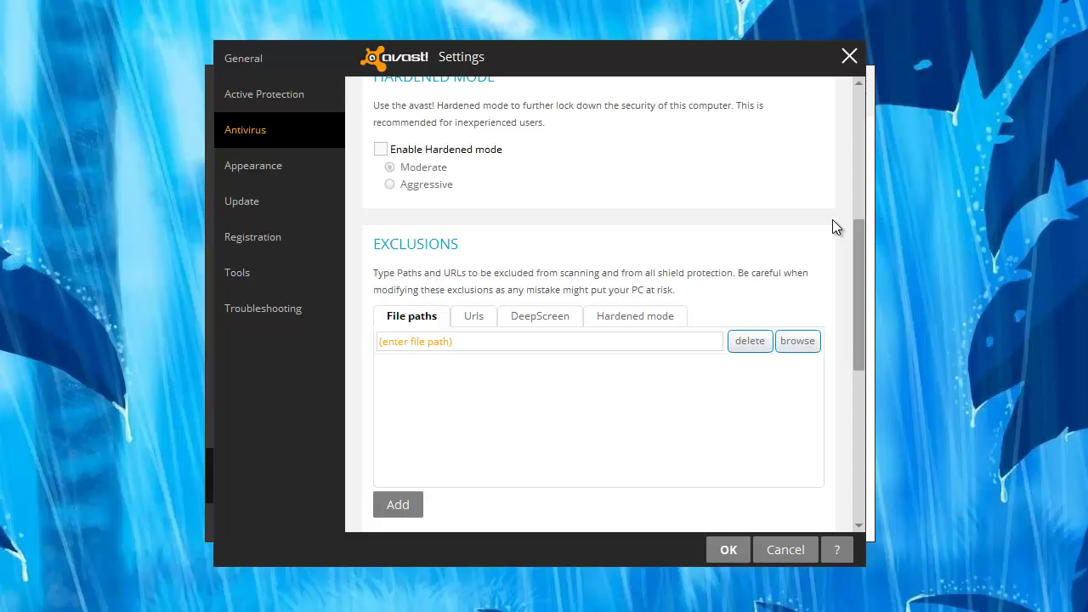
# - Review the appearance settings, checking the language choices and the popup durations
pyautogui.click(274, 174)
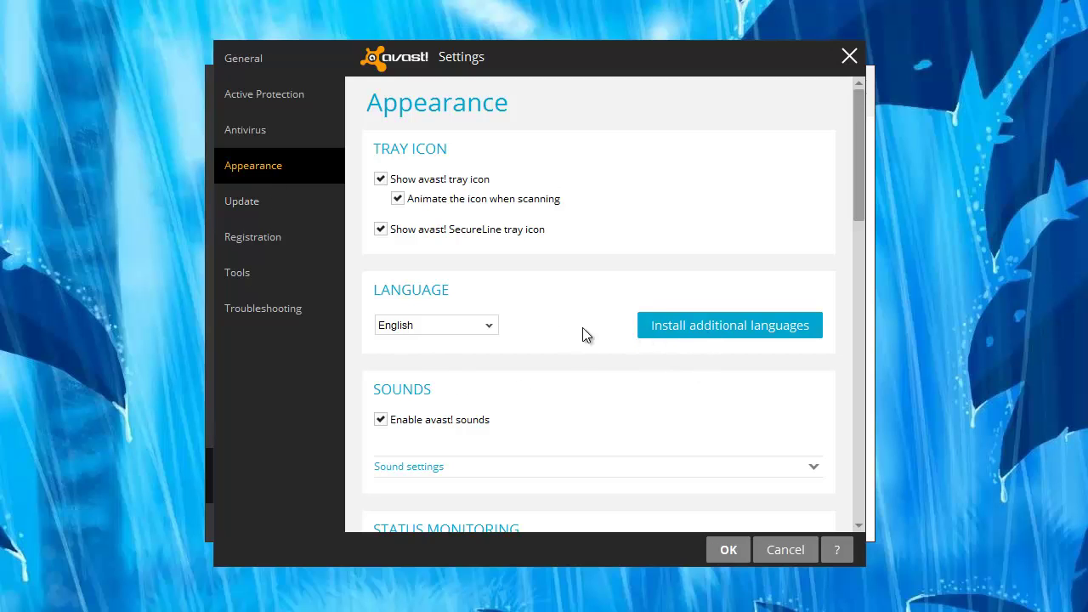
pyautogui.click(490, 323)
pyautogui.click(490, 323)
pyautogui.scroll(-8, 590, 311)
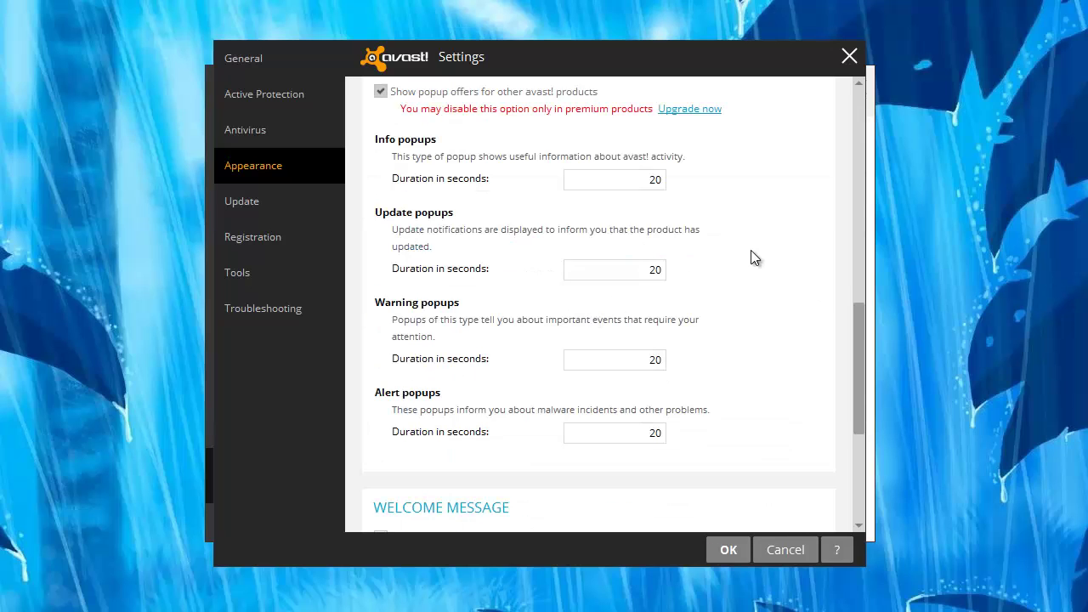
# - Review the update and tools settings, opening the GrimeFighter customization and accepting it as is
pyautogui.click(250, 211)
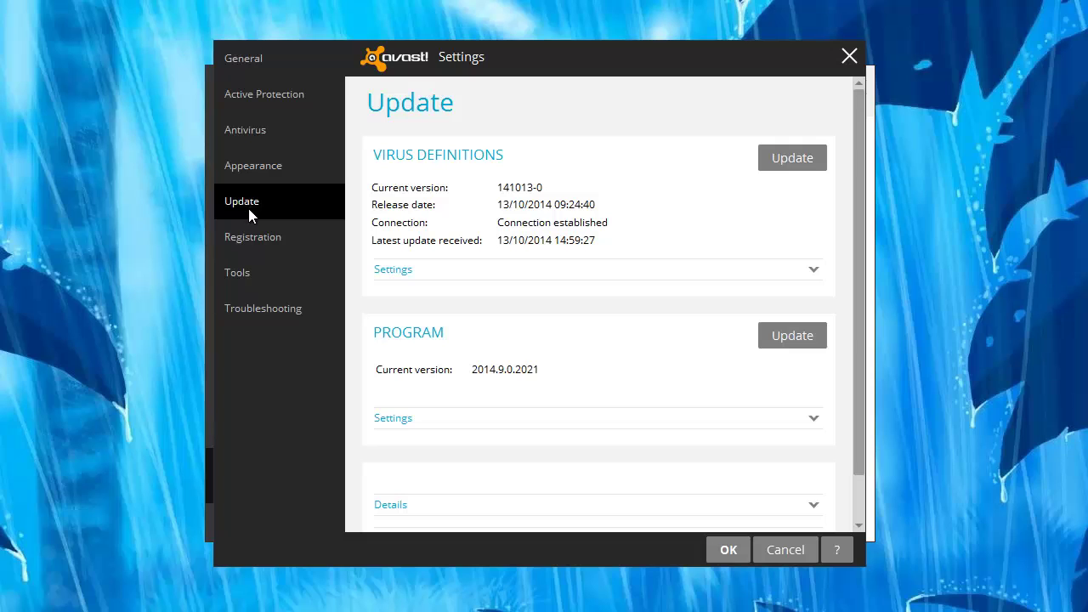
pyautogui.click(238, 273)
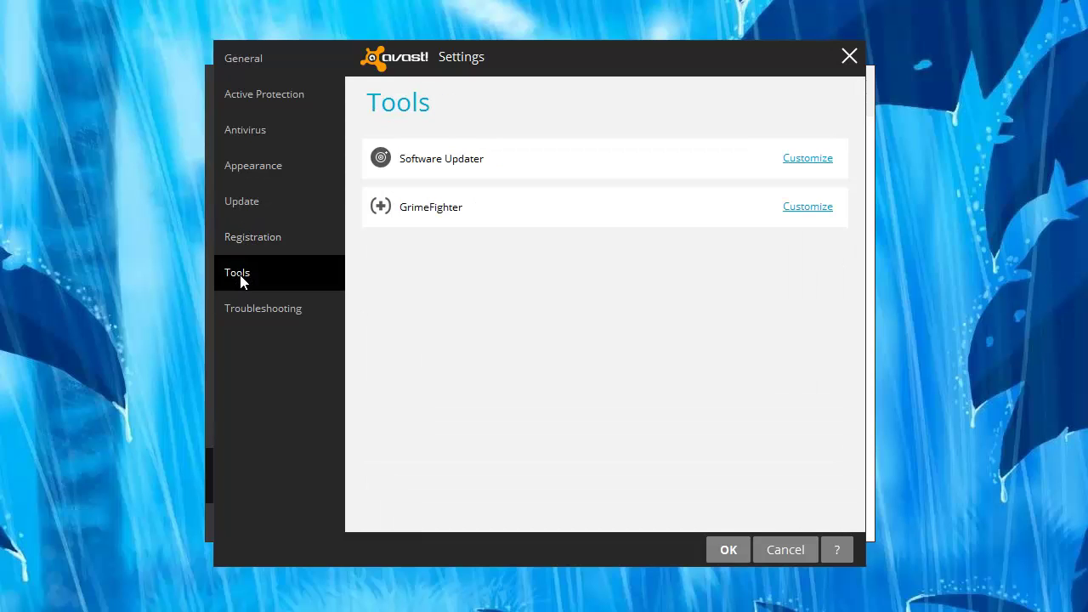
pyautogui.click(797, 211)
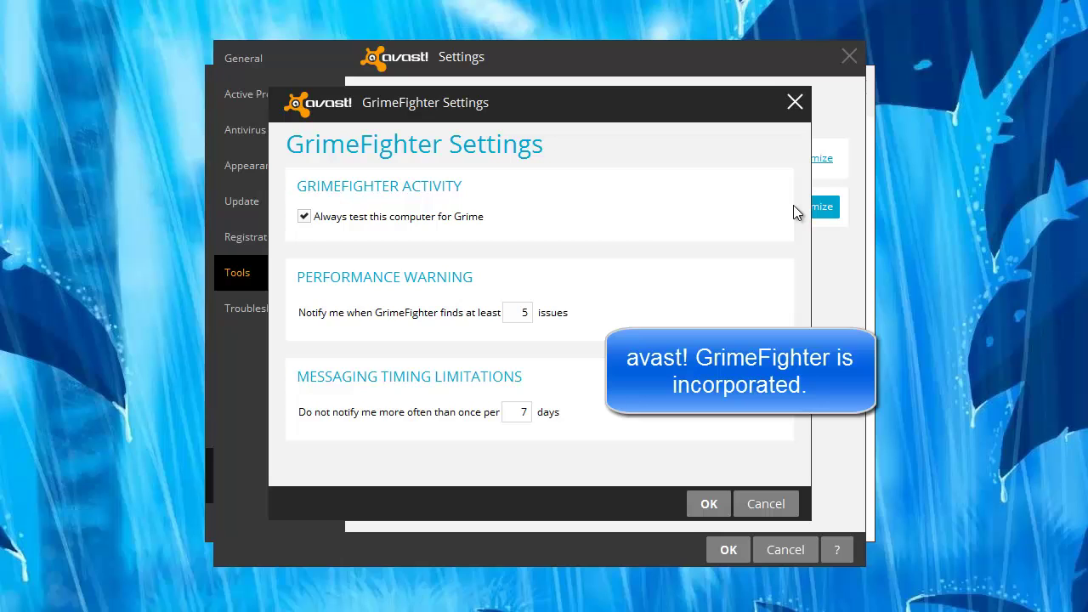
pyautogui.click(709, 505)
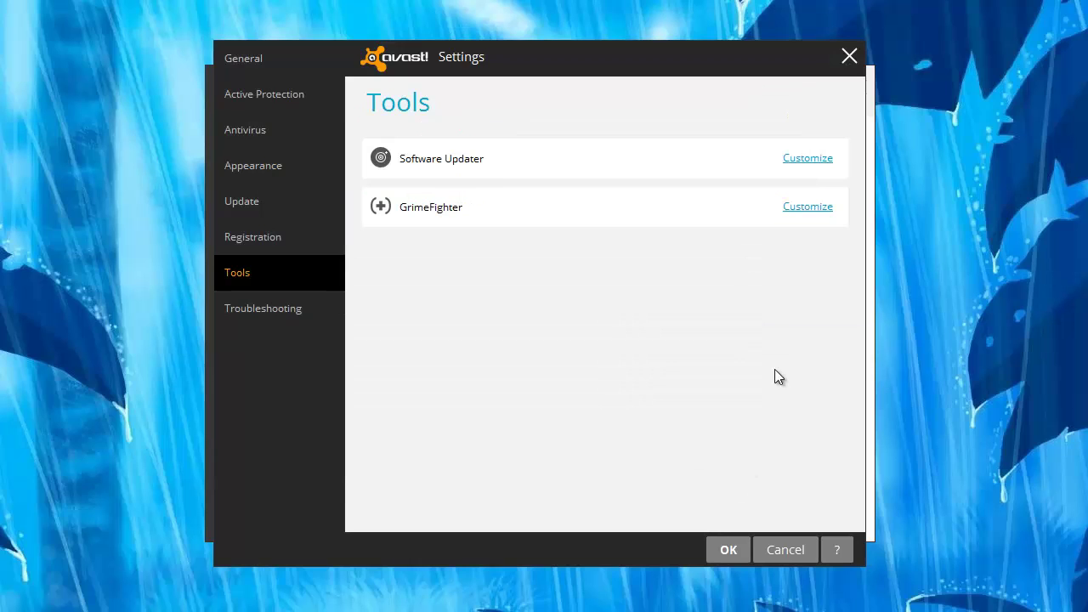
# - Close the settings window and return to the main status overview
pyautogui.click(850, 56)
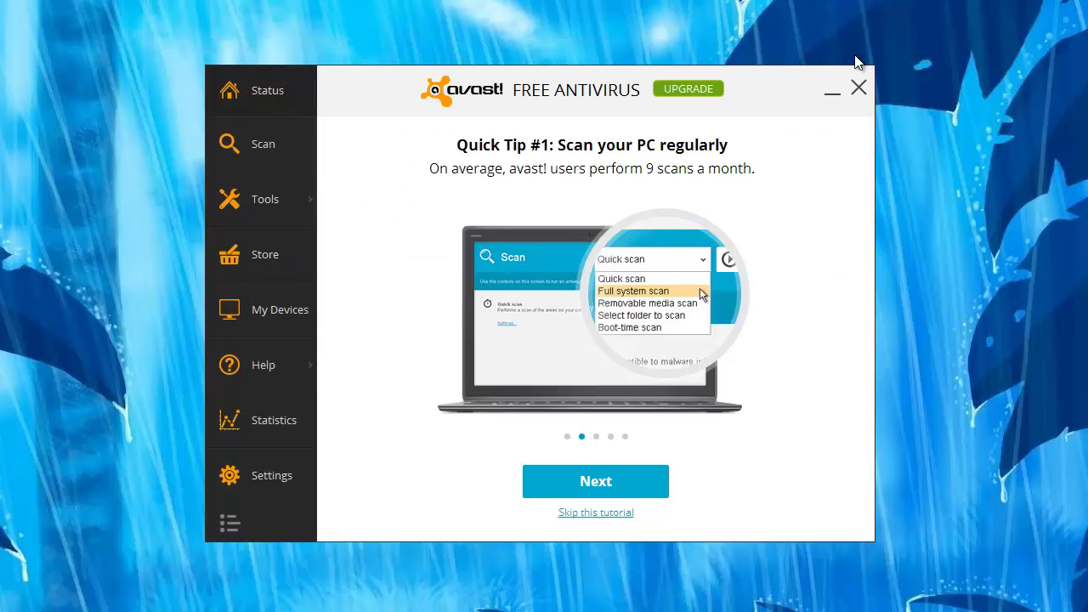
pyautogui.click(272, 94)
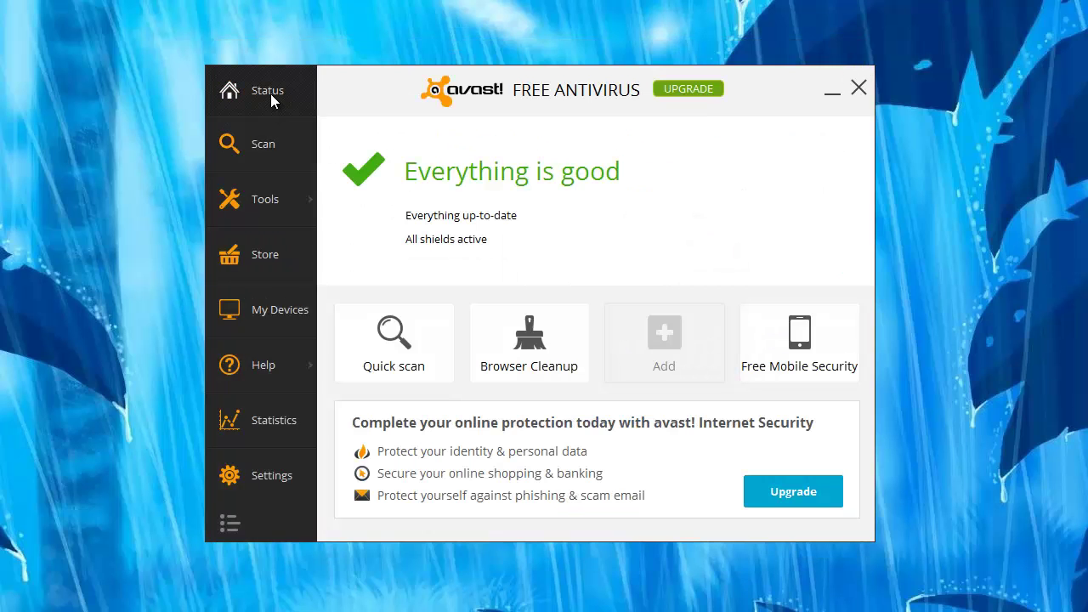